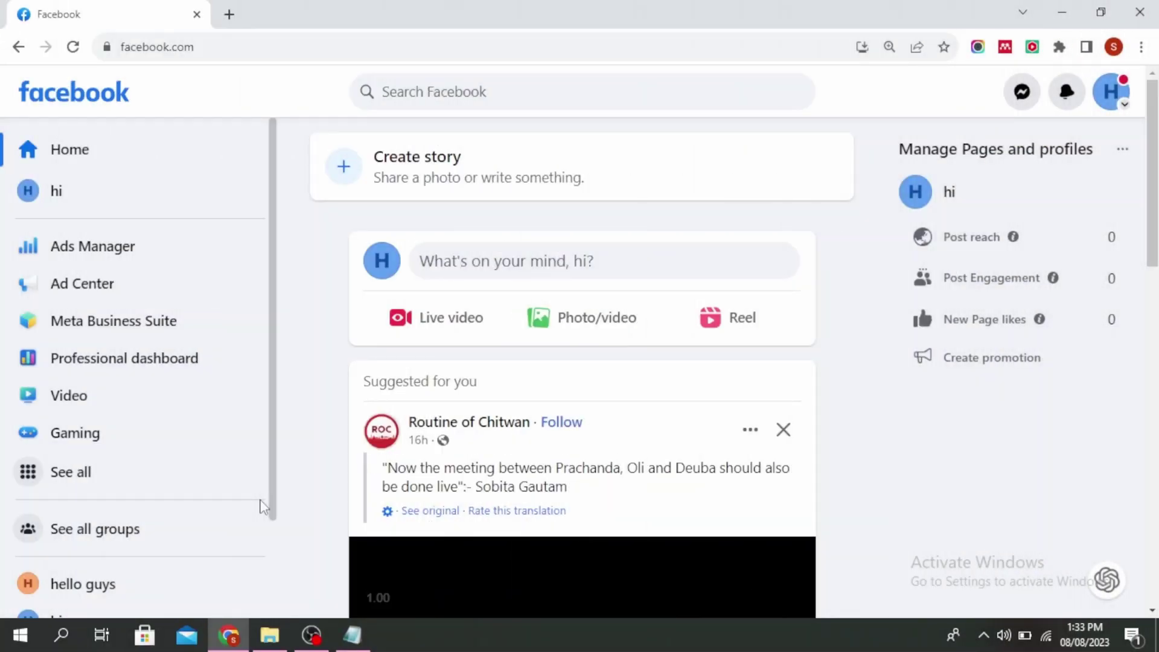
# Step: Go to the hi Page's Linked Accounts settings for Instagram
pyautogui.click(1116, 95)
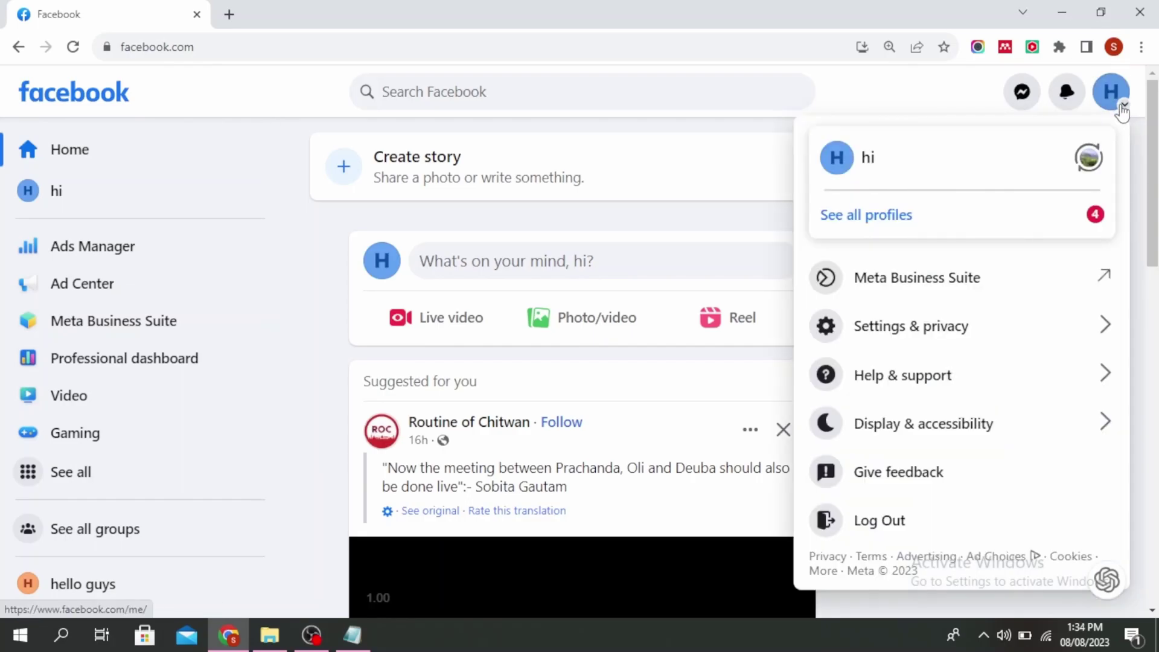
pyautogui.click(294, 288)
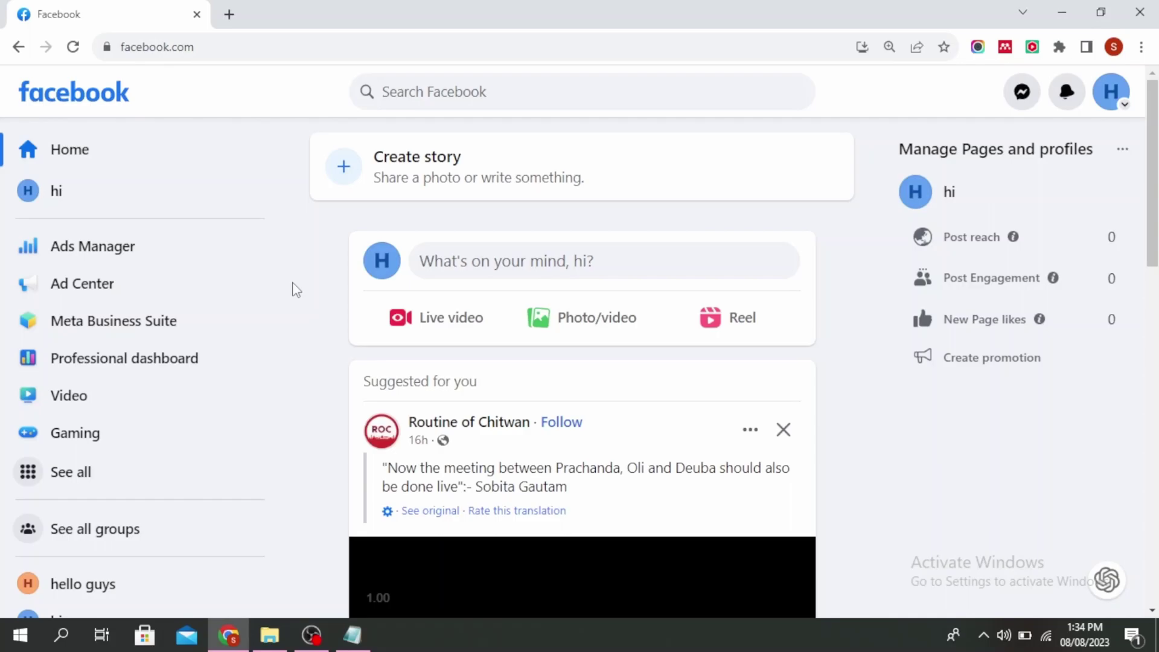
pyautogui.click(52, 191)
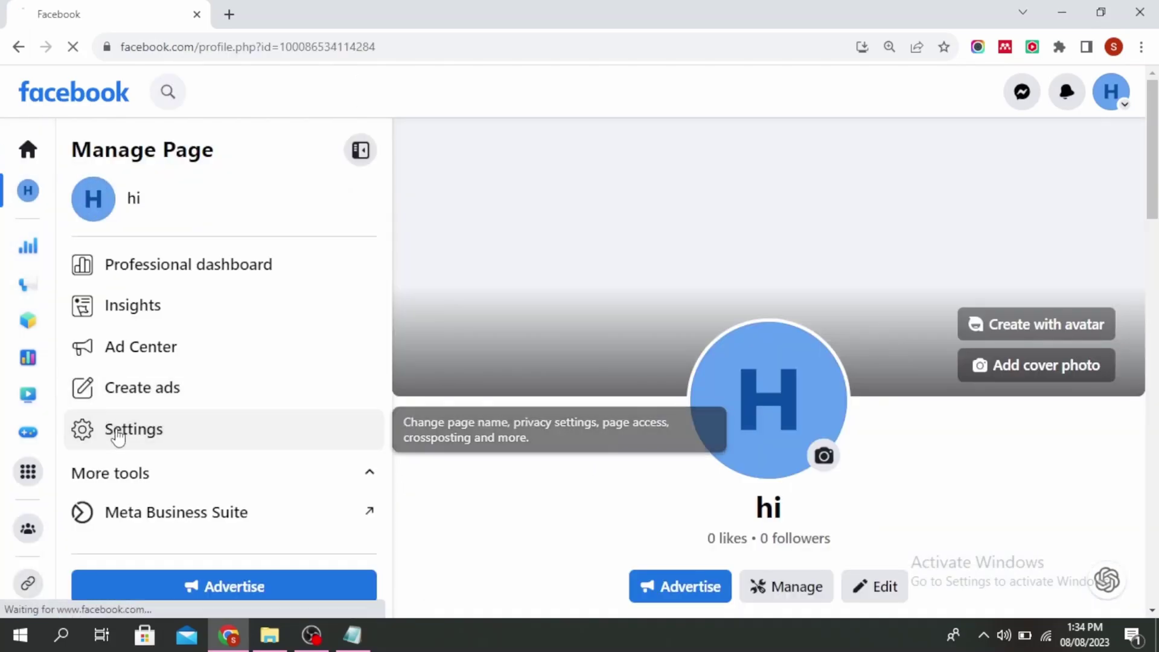
pyautogui.click(116, 434)
pyautogui.click(145, 361)
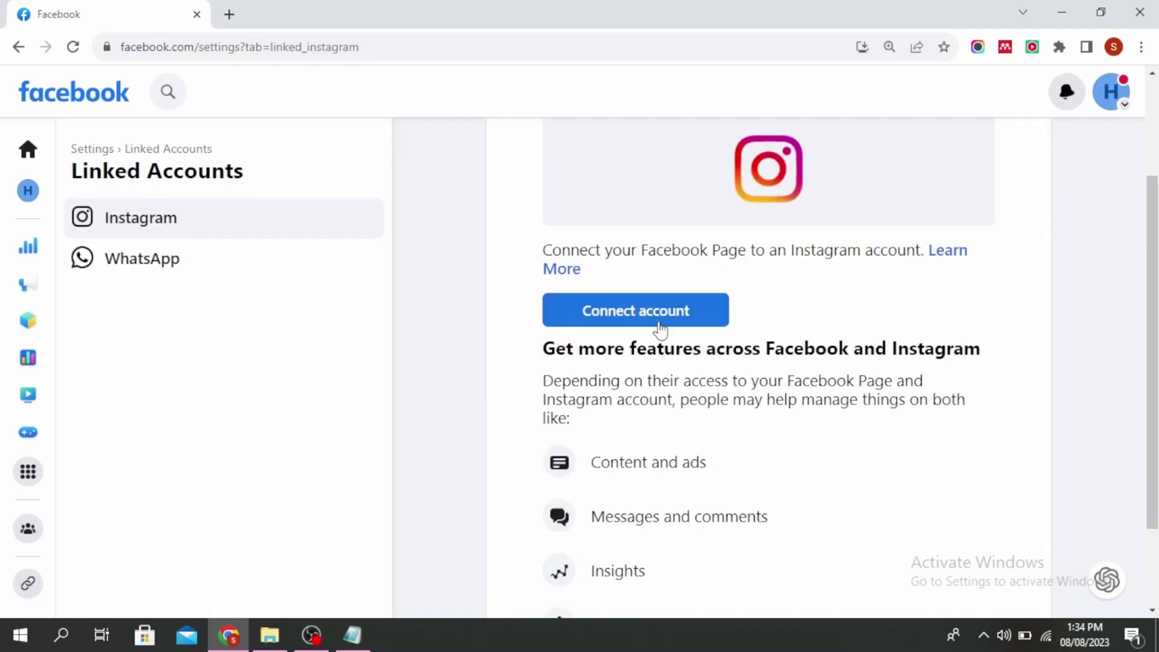
# Step: Connect an Instagram account to the hi Page, allowing Instagram messages in the inbox
pyautogui.click(625, 311)
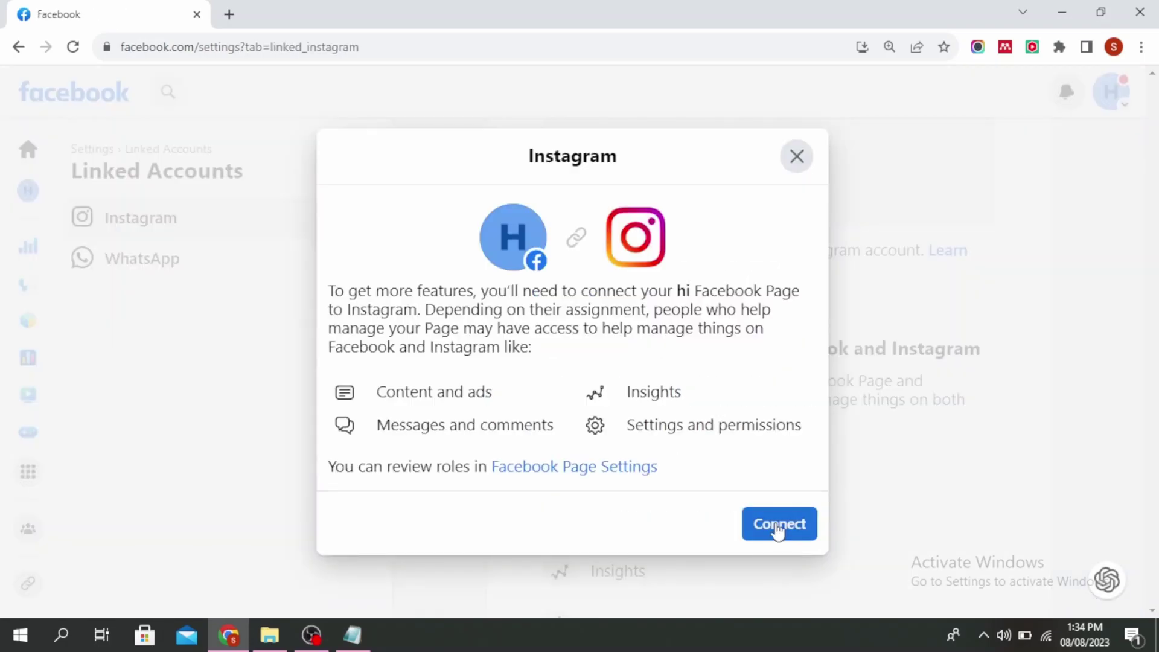
pyautogui.click(778, 523)
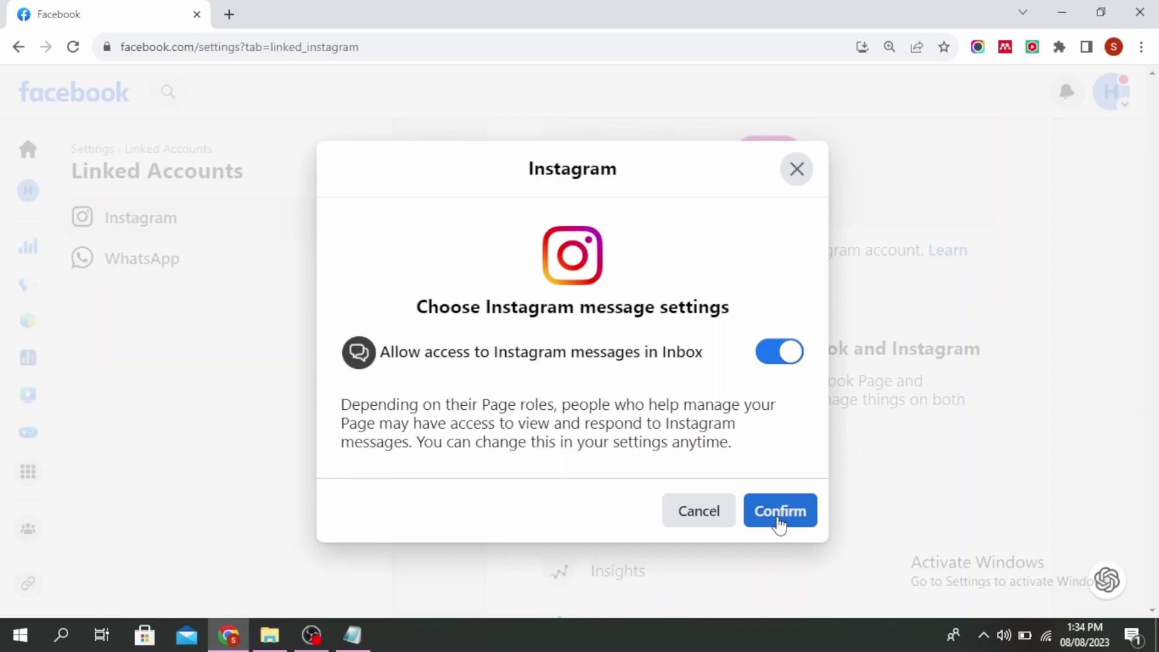
pyautogui.click(780, 523)
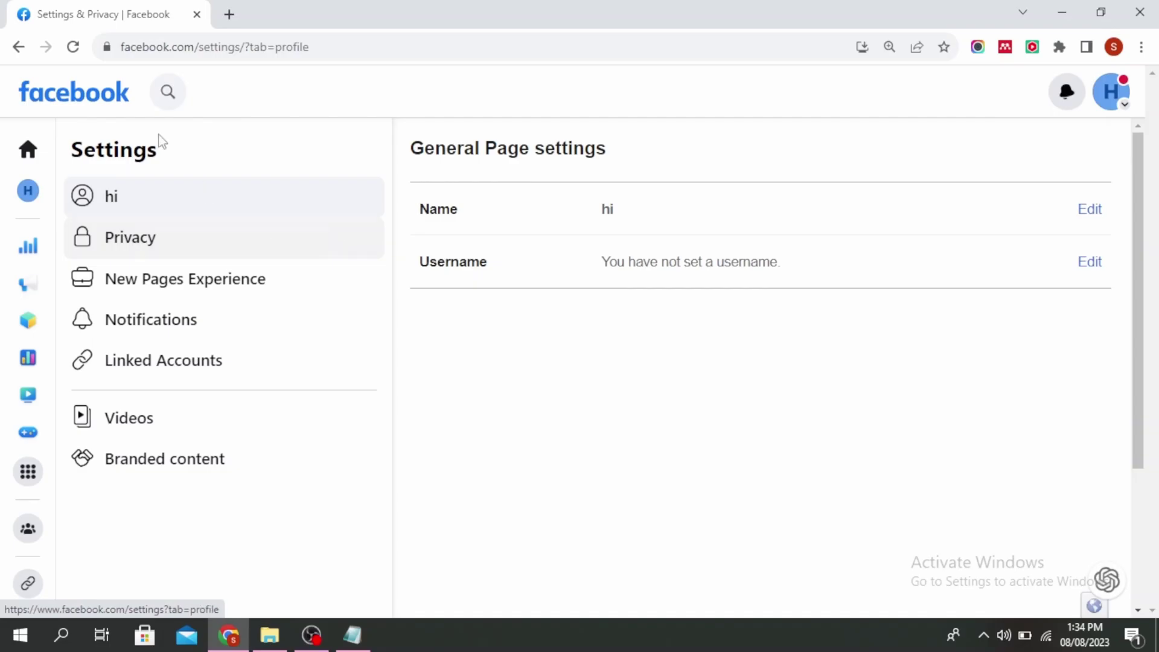
# Step: From Page access, open the Add Community Manager invite with an empty email-or-name field
pyautogui.click(217, 281)
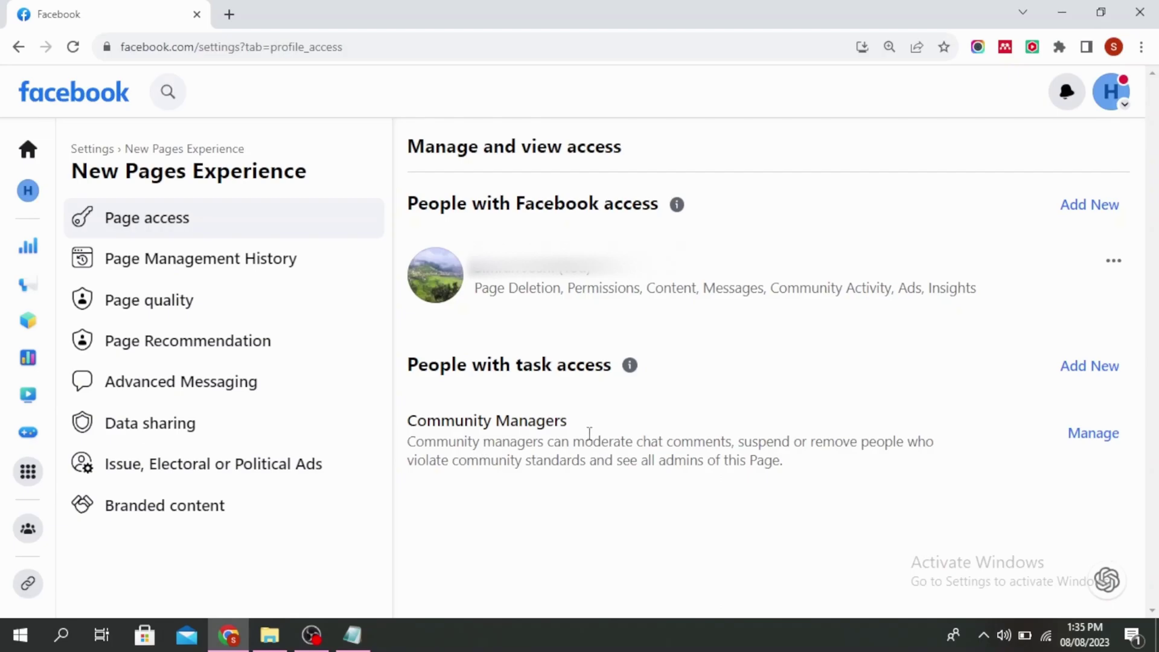
pyautogui.click(1094, 433)
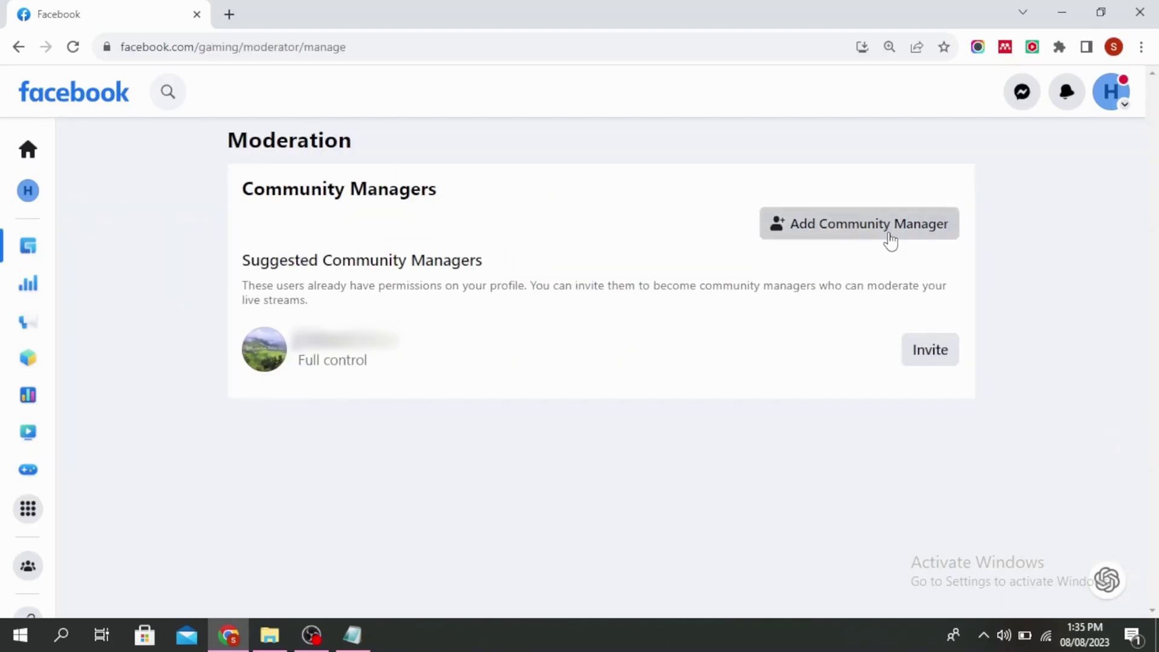
pyautogui.click(890, 229)
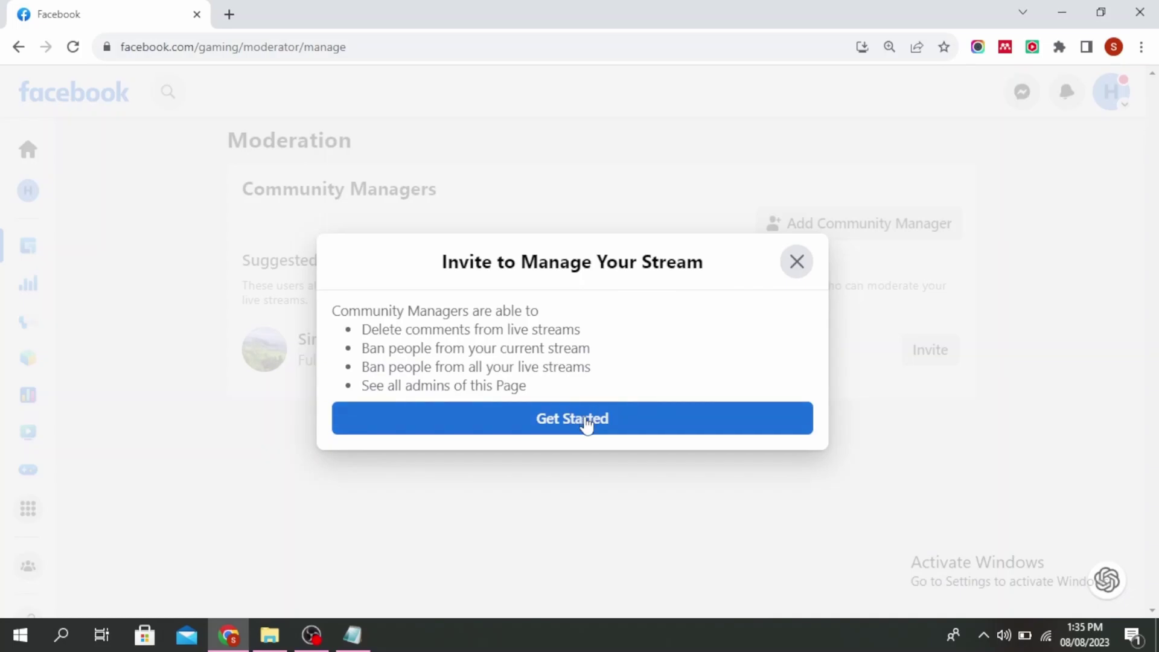
pyautogui.click(586, 421)
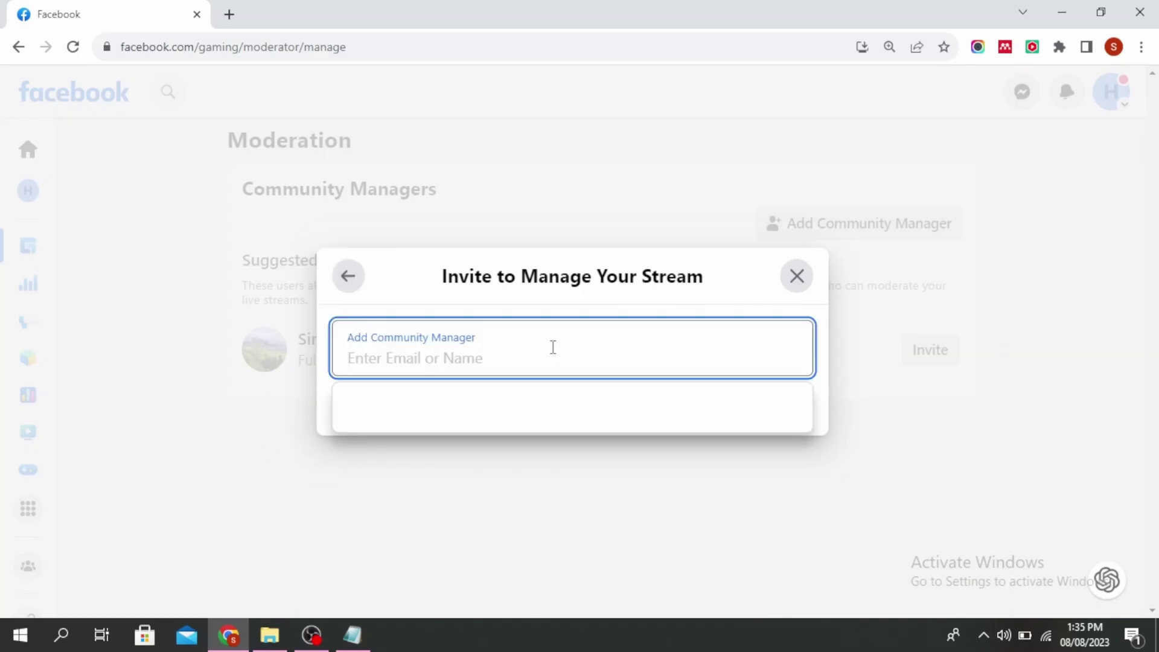